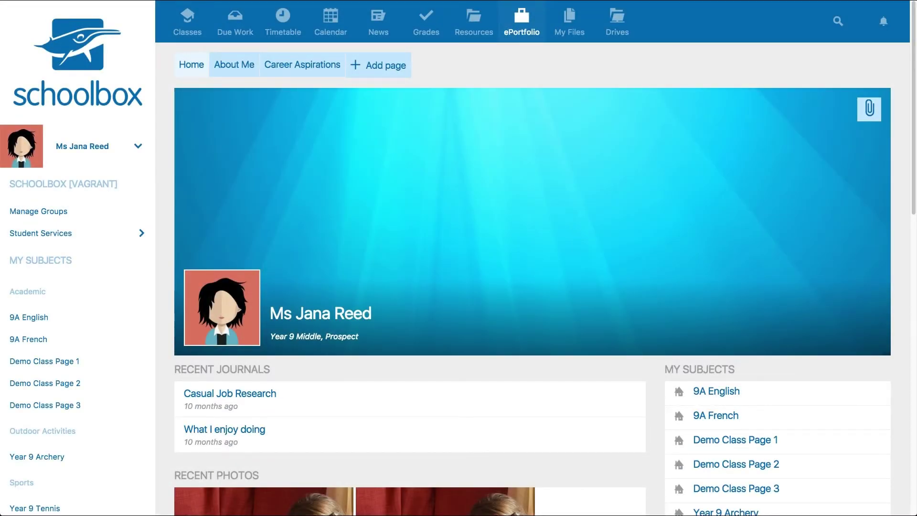
Step: Start a new ePortfolio page from the '+ Add page' tab
click(389, 67)
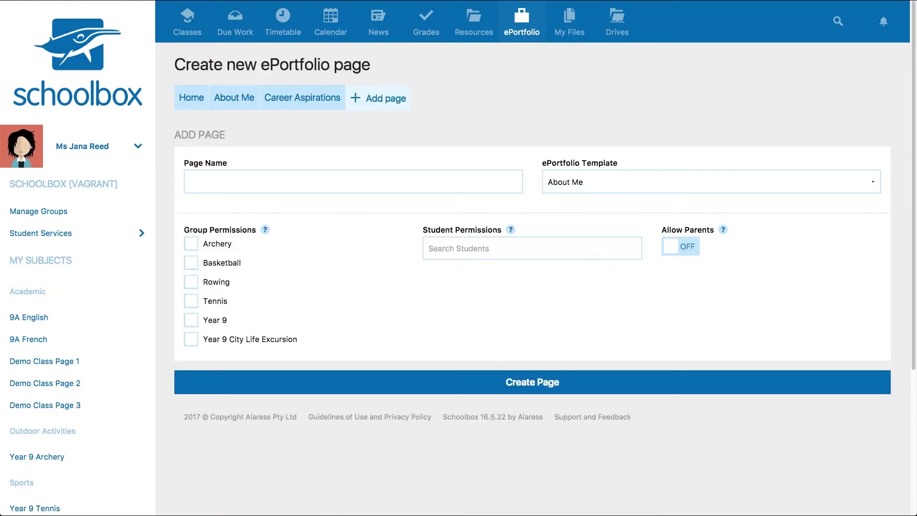
Step: Name the page 'Hobbies & Interest page', keep the About Me template, and grant the Basketball group access
click(396, 183)
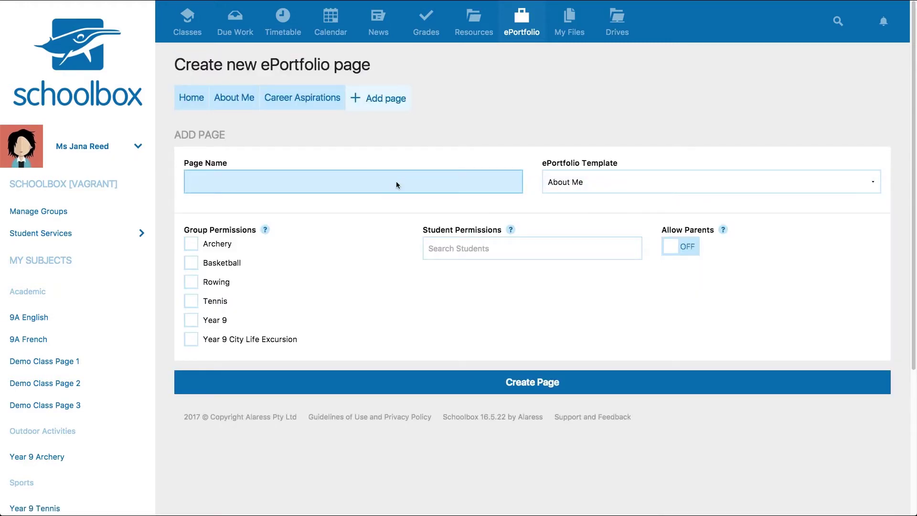
text(Hobbies & Interest page)
click(610, 183)
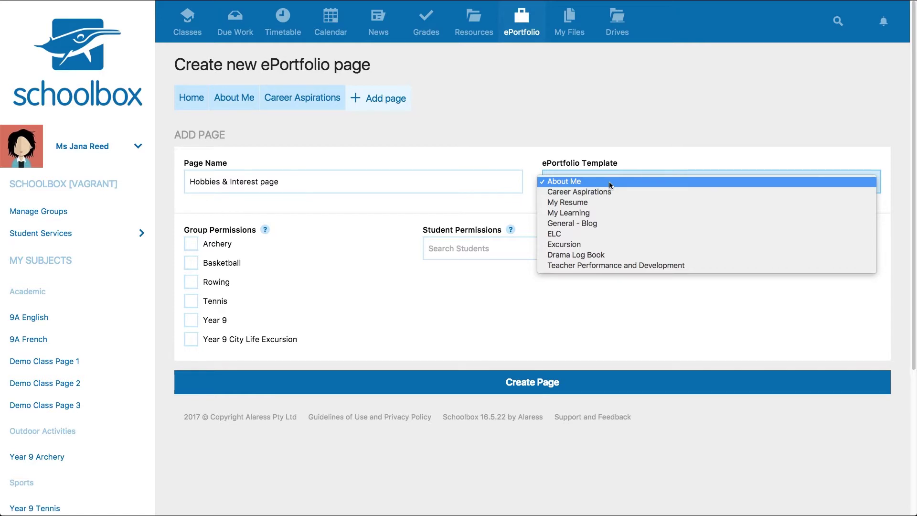
click(610, 183)
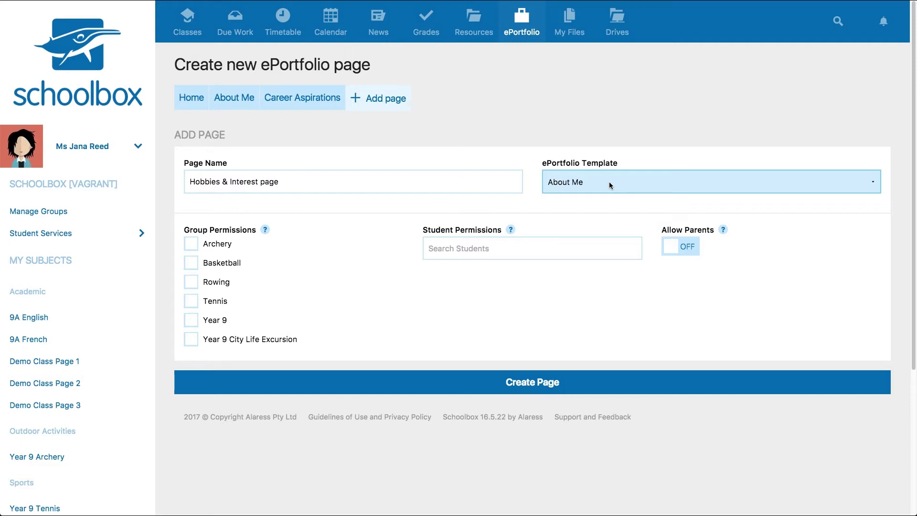
click(190, 265)
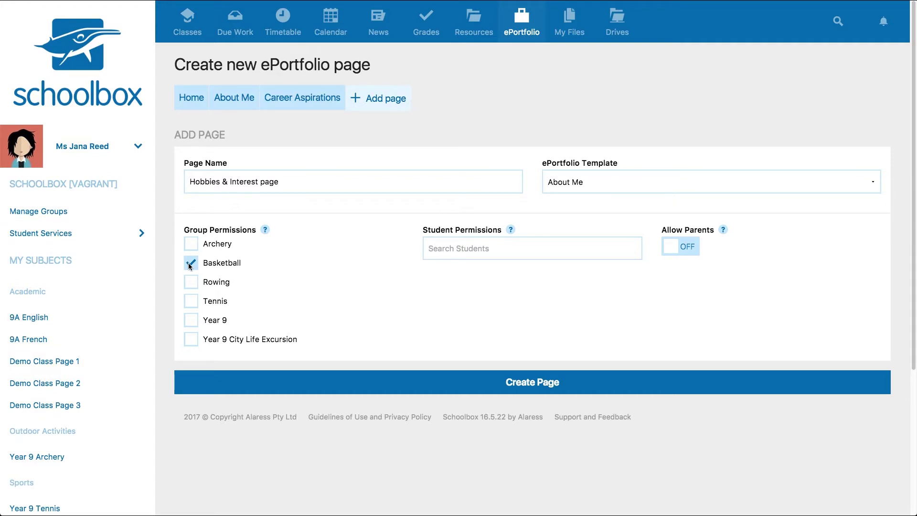
Step: Grant one searched student access, allow parents to view, and create the page
click(467, 251)
text(Eden)
click(475, 268)
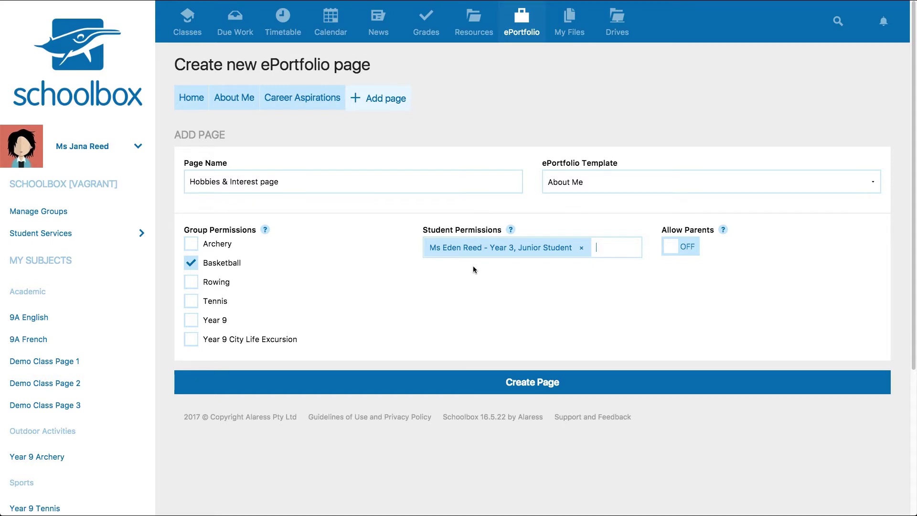
click(680, 248)
click(574, 387)
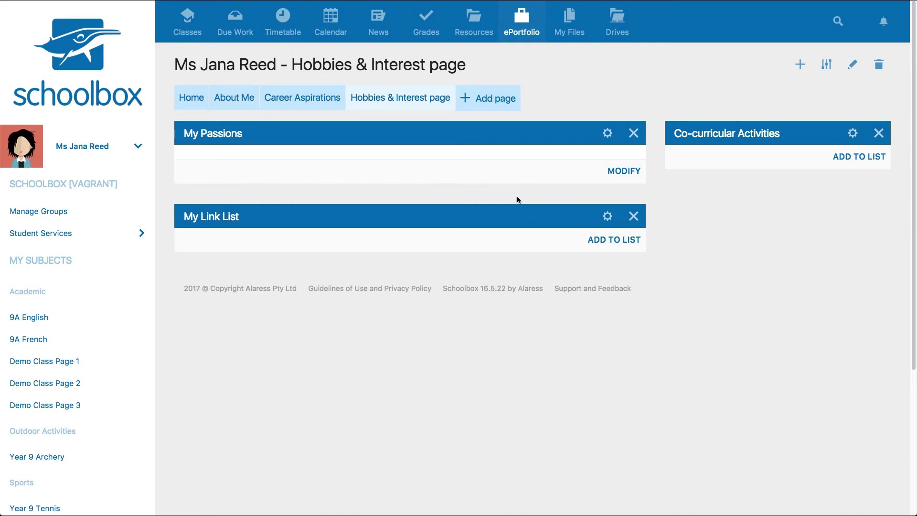
Step: Move My Passions to the right column under Co-curricular Activities and show the component palette
drag(429, 134, 717, 196)
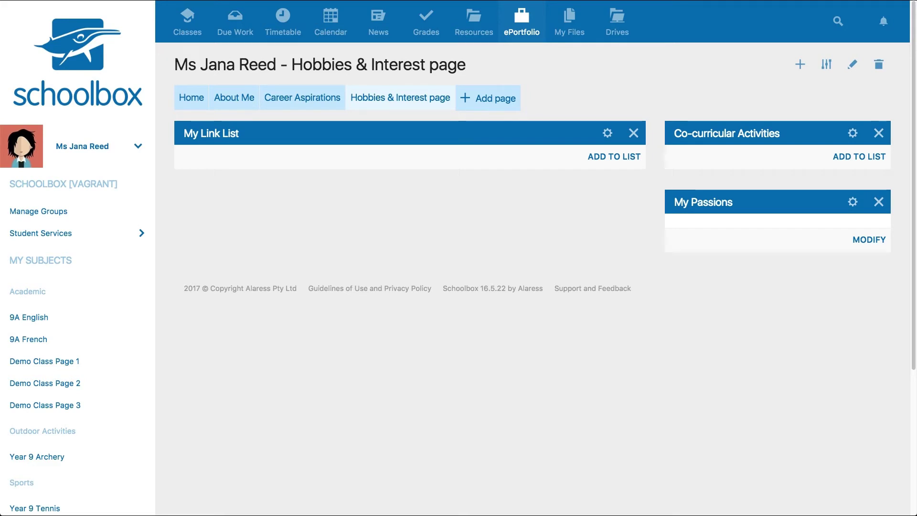
click(797, 65)
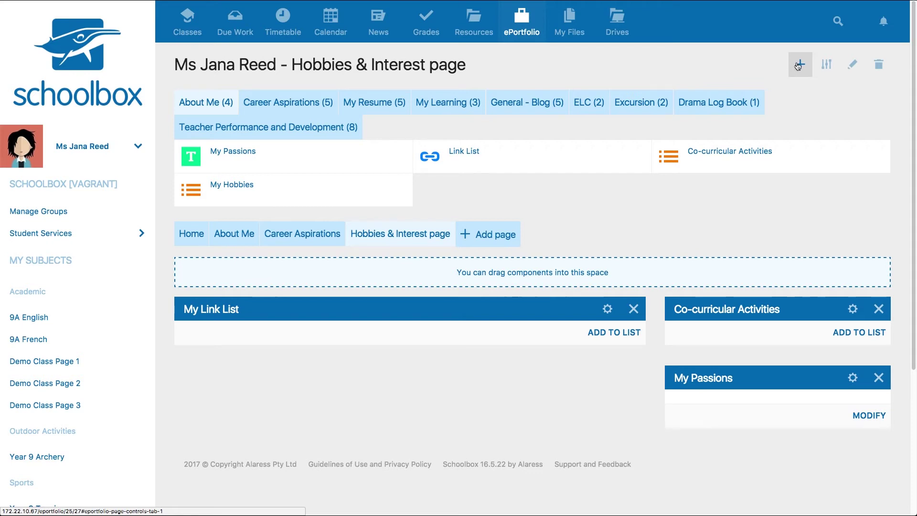
Step: Drop the Hobbies list from the My Resume components below My Link List, then close the palette
click(797, 65)
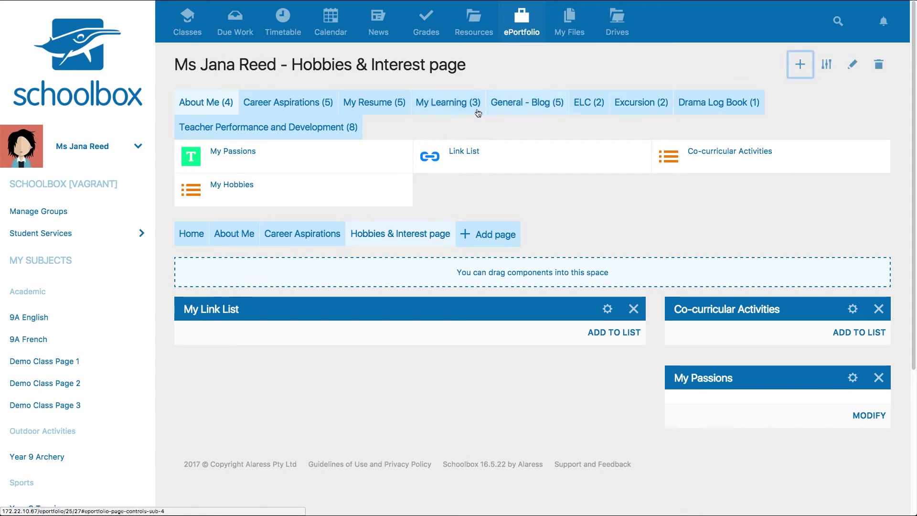
click(409, 115)
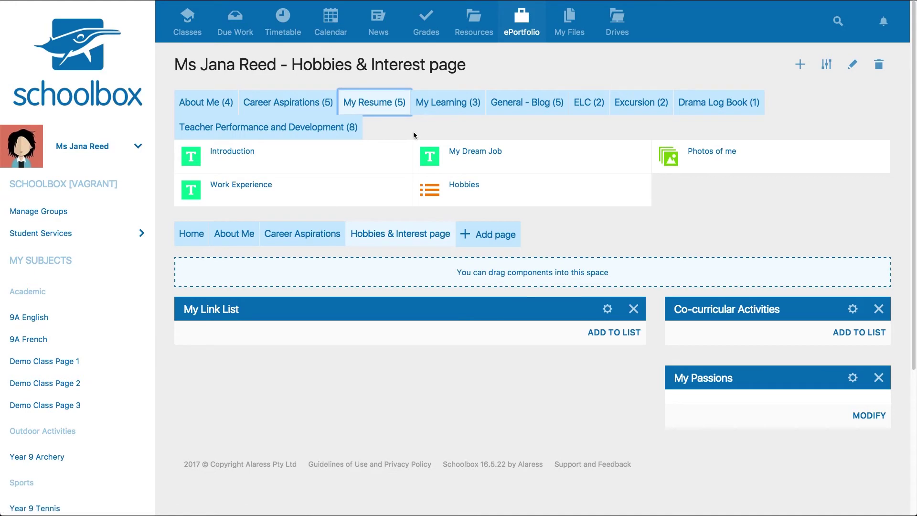
drag(316, 192, 318, 190)
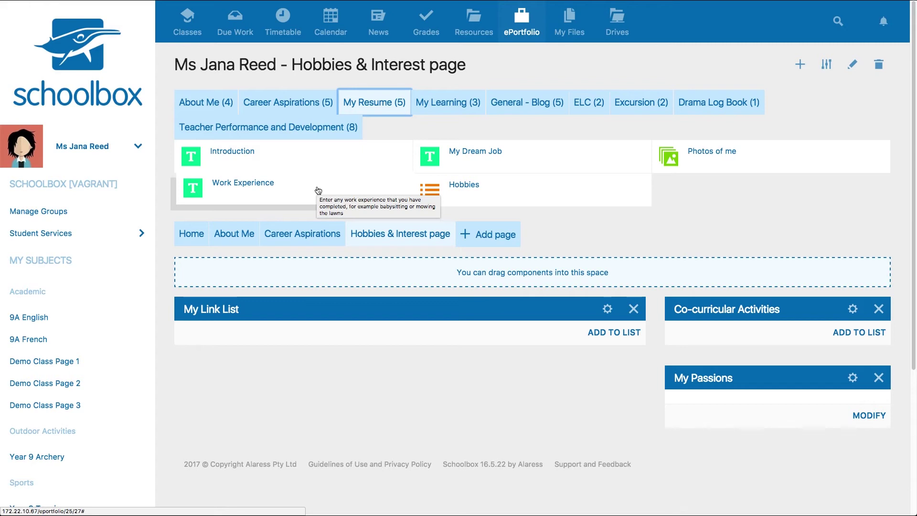
mouse_move(497, 190)
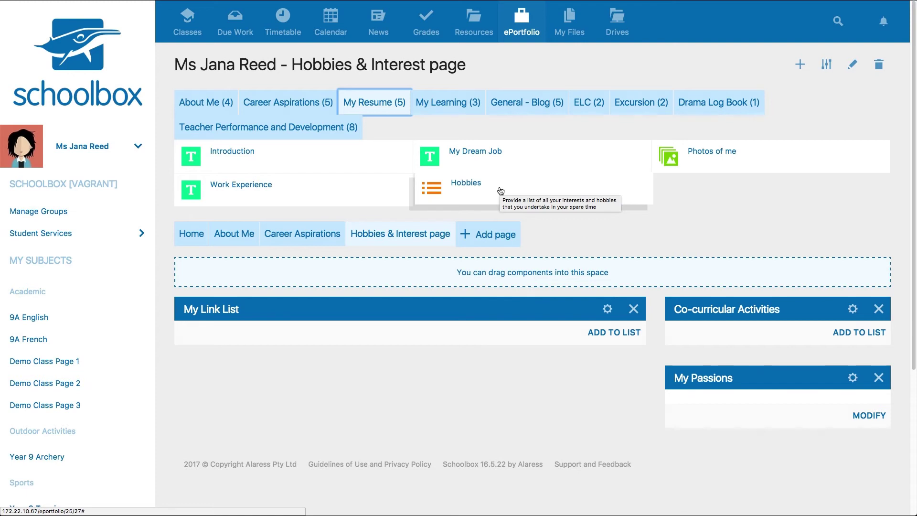
drag(500, 191, 328, 375)
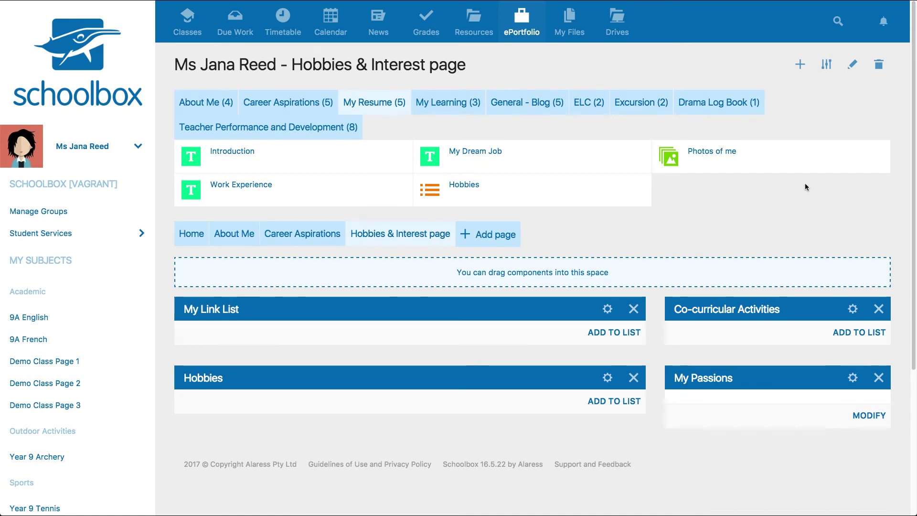
click(800, 64)
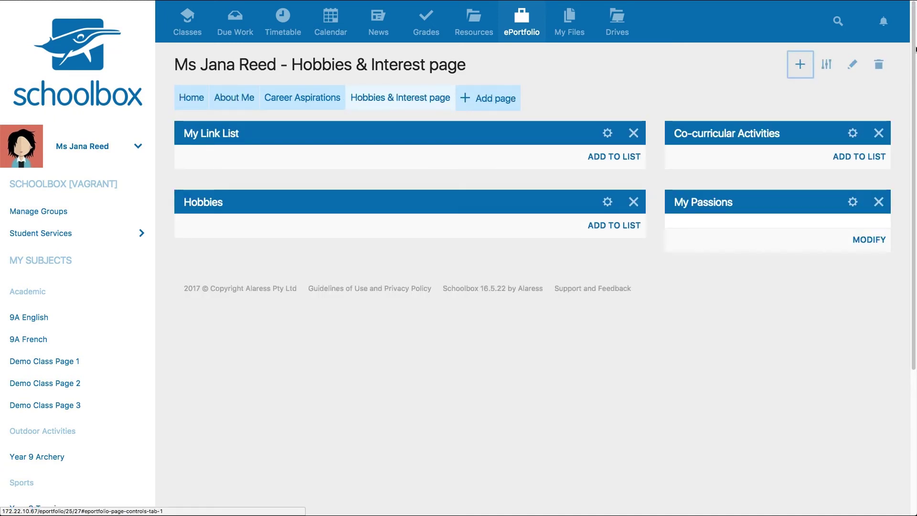
Step: Make both columns equal width and set the heading background to #457fa9, then save
click(836, 91)
click(825, 65)
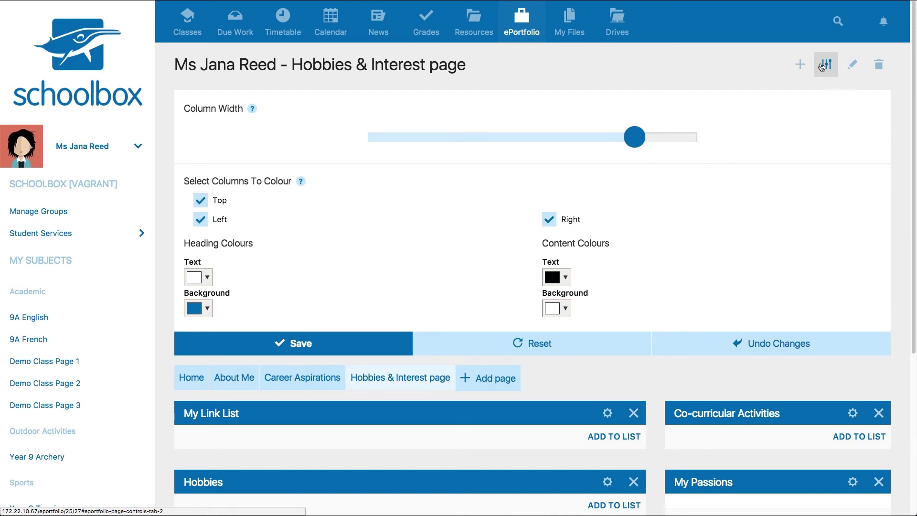
drag(617, 138, 525, 139)
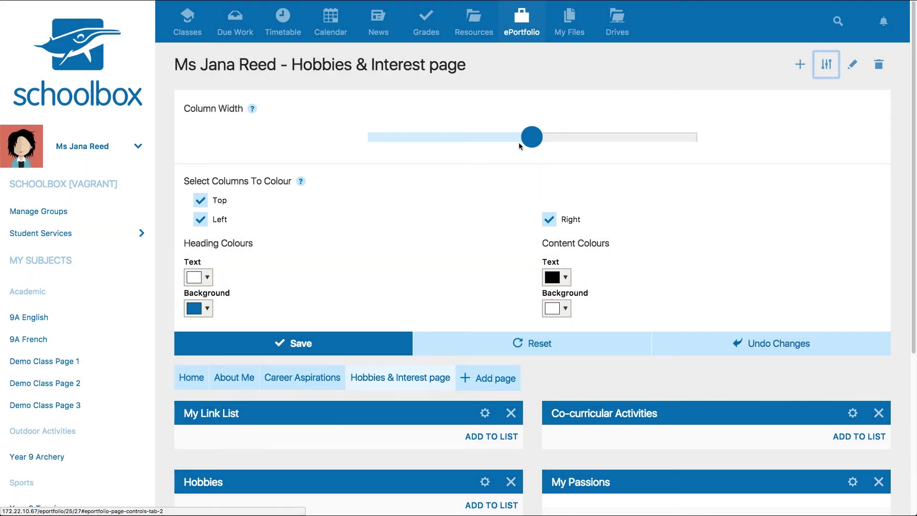
click(195, 316)
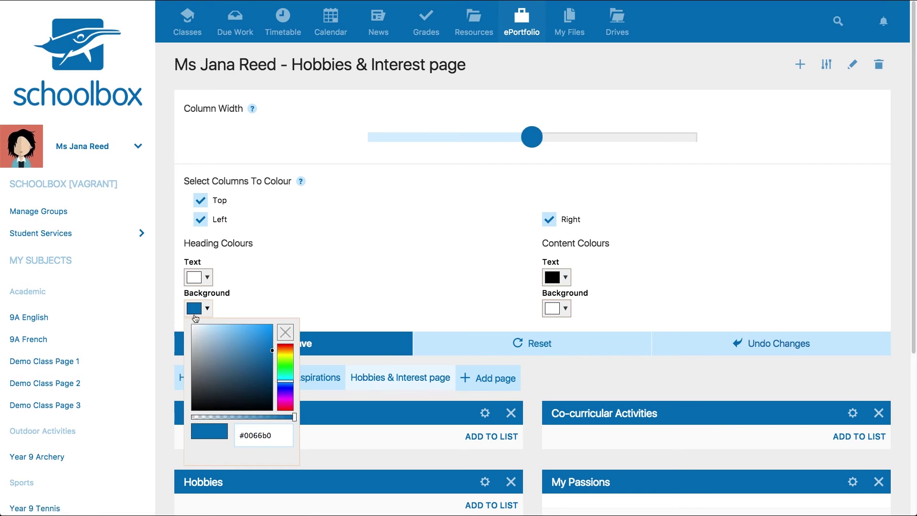
drag(221, 341, 238, 353)
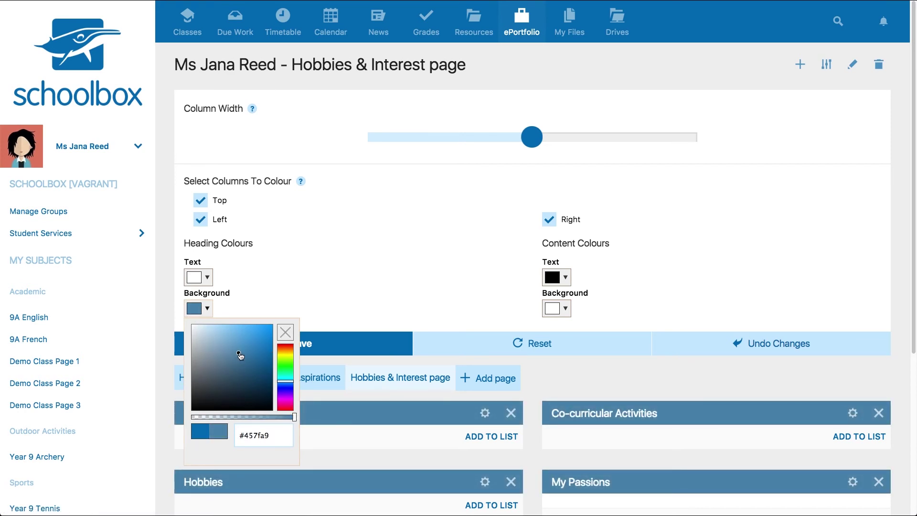
click(432, 301)
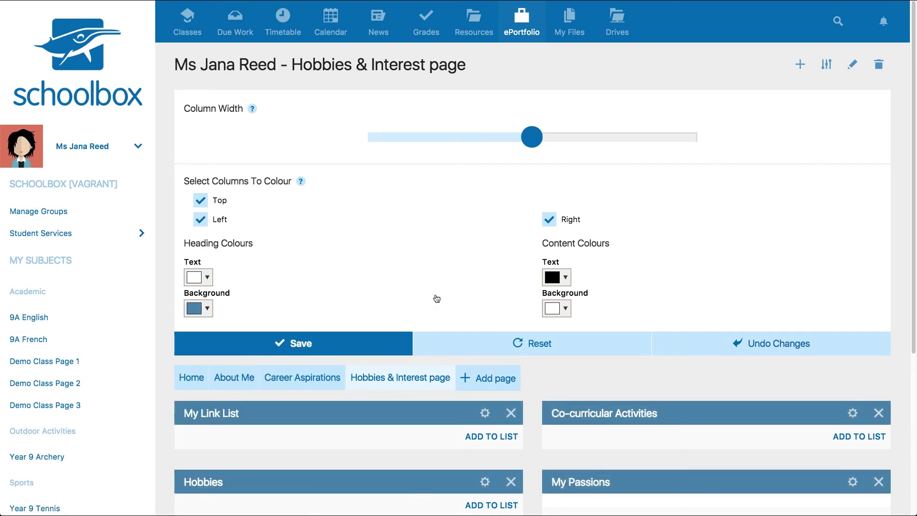
click(319, 344)
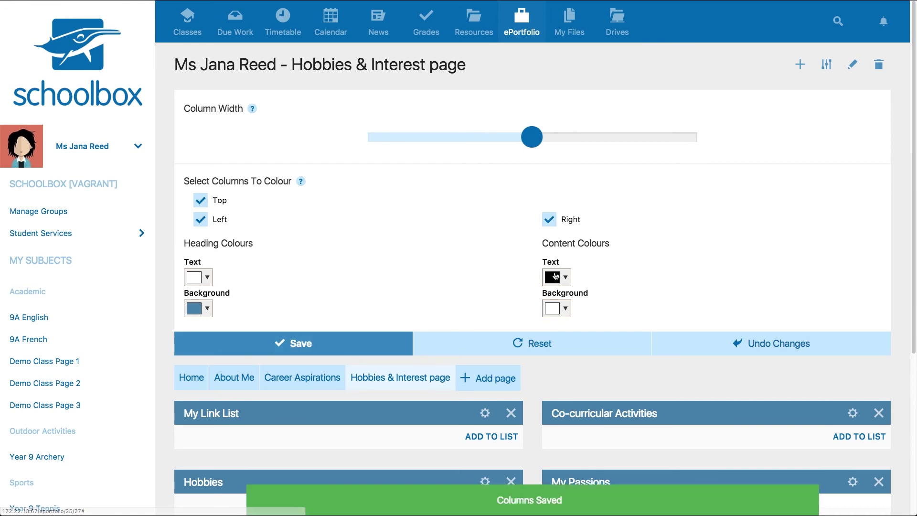
click(827, 64)
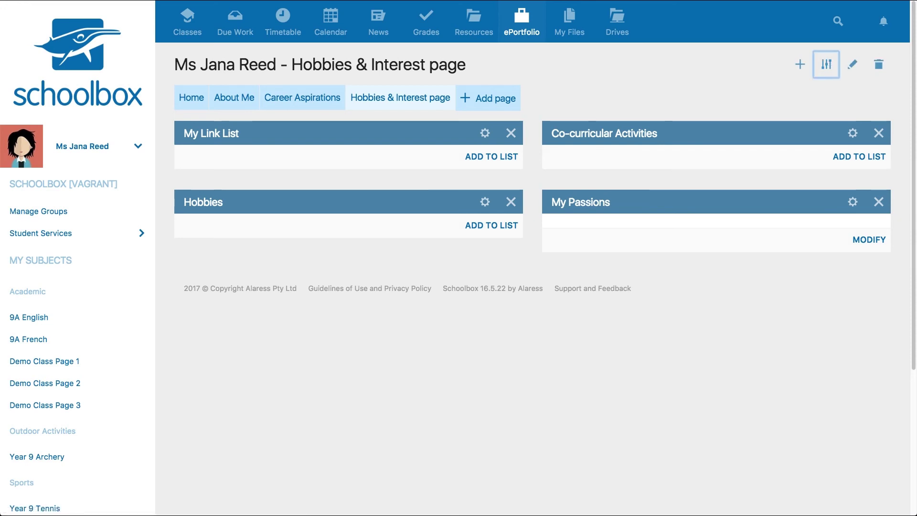
Step: Add 'Photography' and 'Horse Riding' as items in the Hobbies list
click(492, 225)
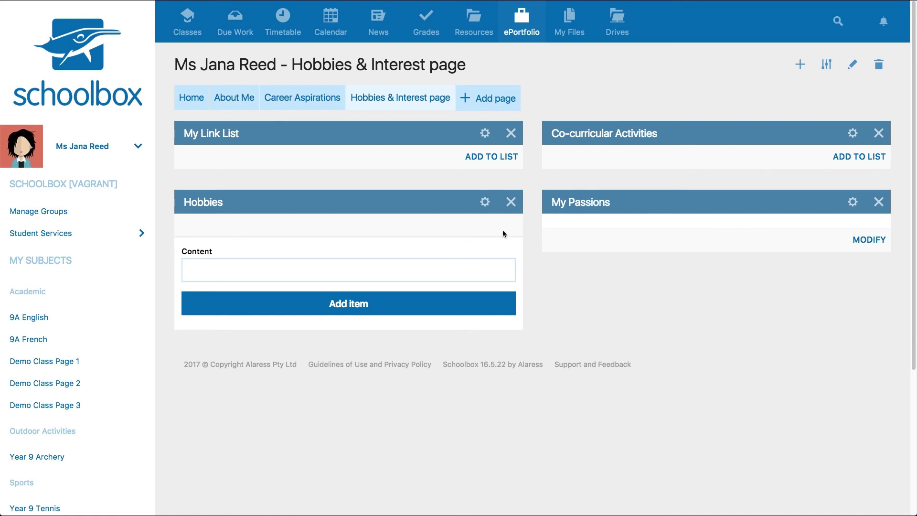
click(487, 267)
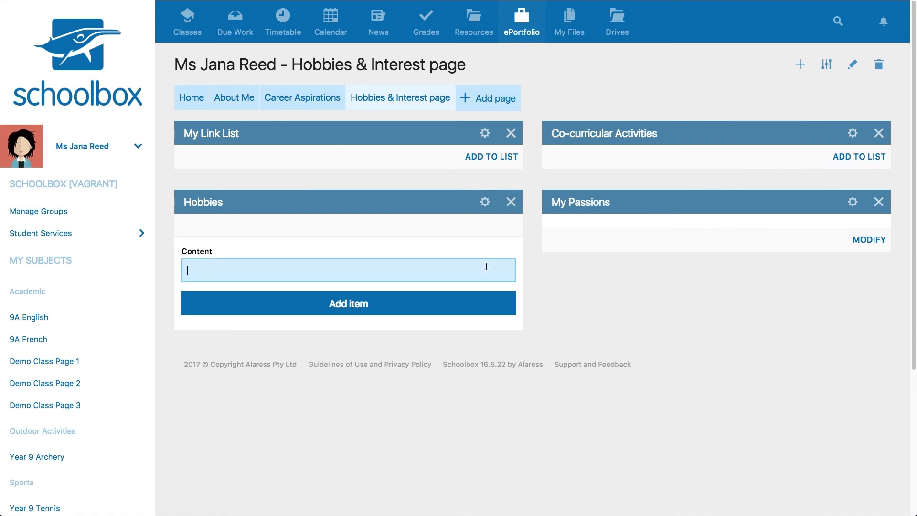
text(Photography)
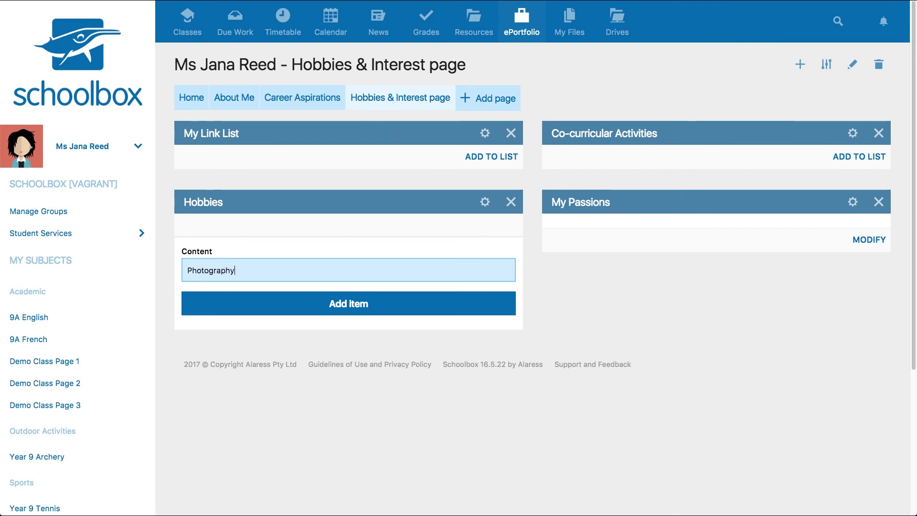
key(Return)
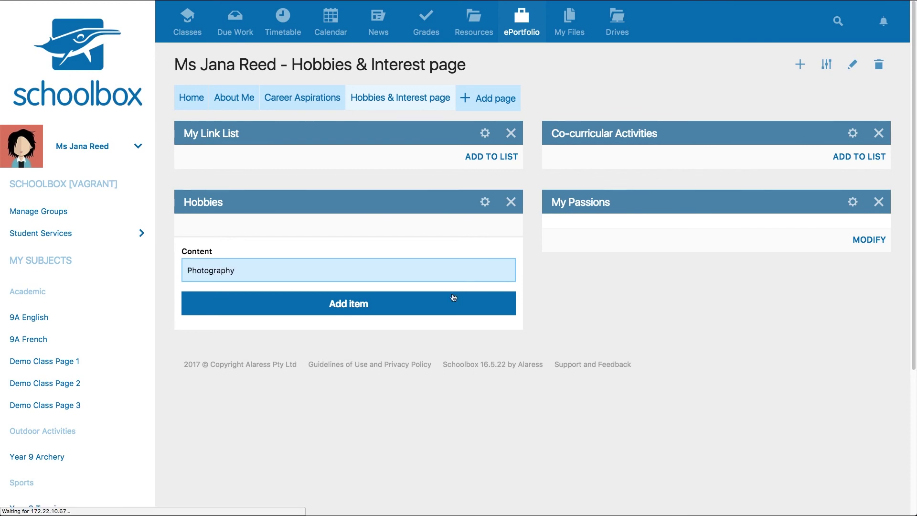
text(Horse Riding)
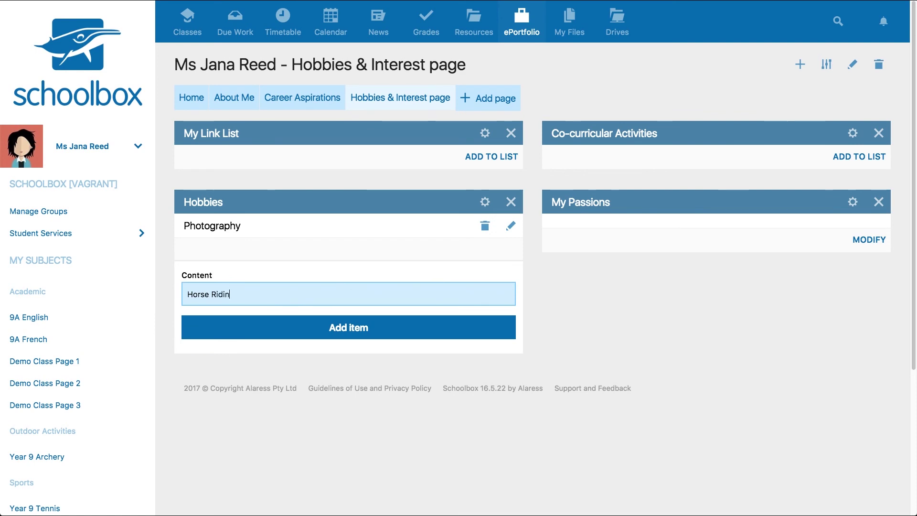
key(Return)
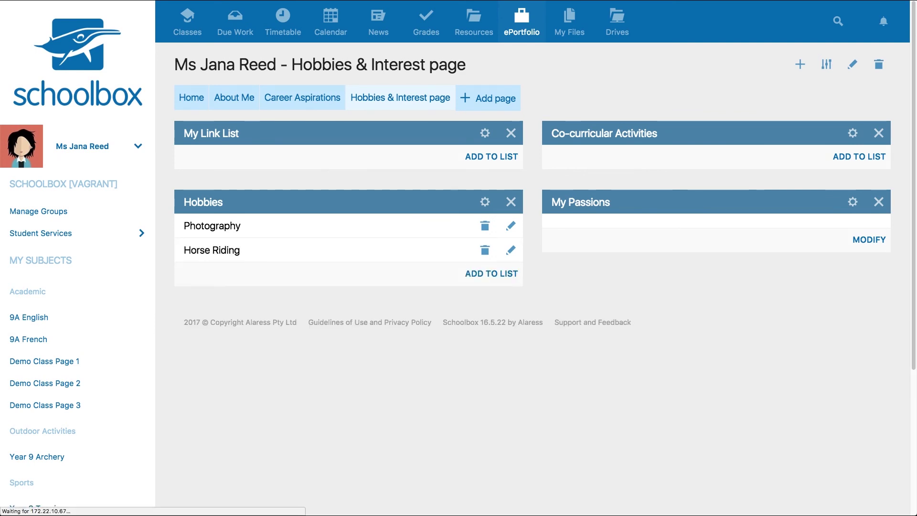
Step: Replace the Hobbies list title with 'Things i enjoy' in its settings
click(485, 202)
drag(394, 250, 190, 249)
key(BackSpace)
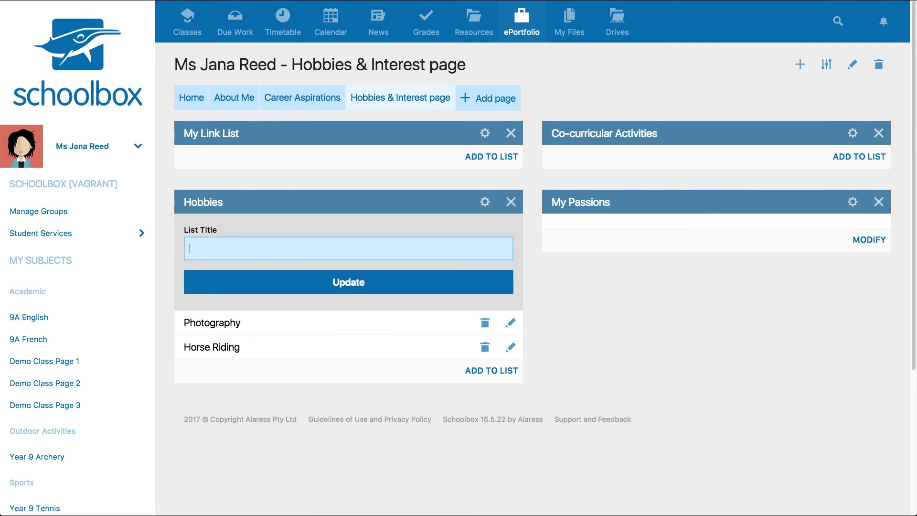
text(Things i enjoy)
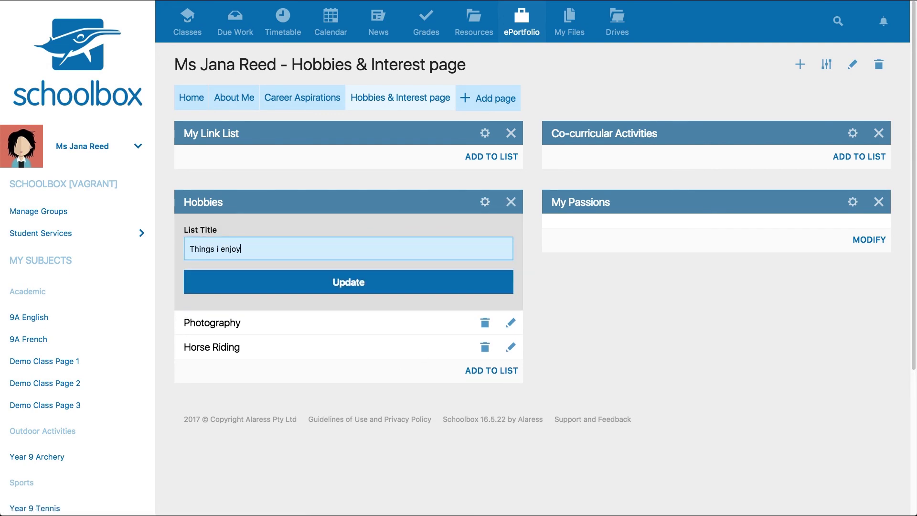